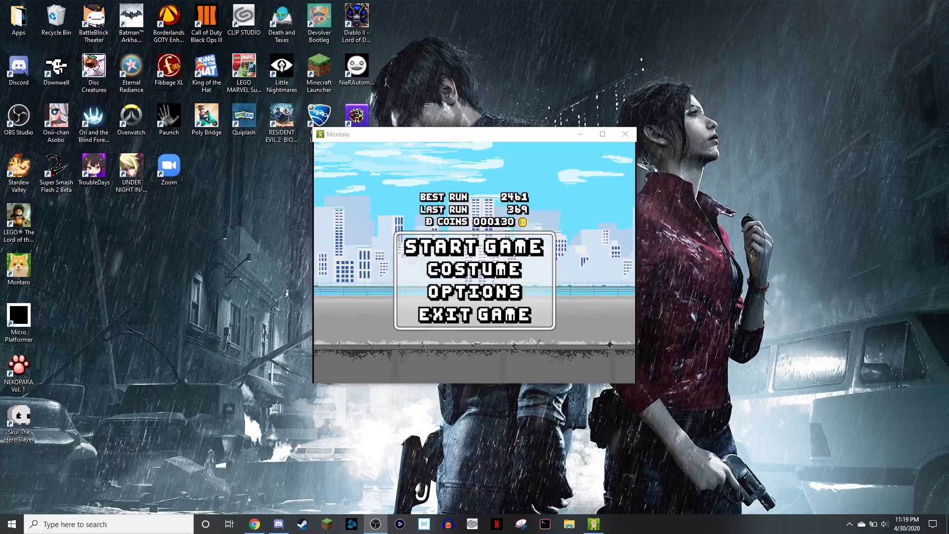
# Start a Shiba run and hop between street and rooftops, grabbing rows of coins.
pyautogui.press('Return')
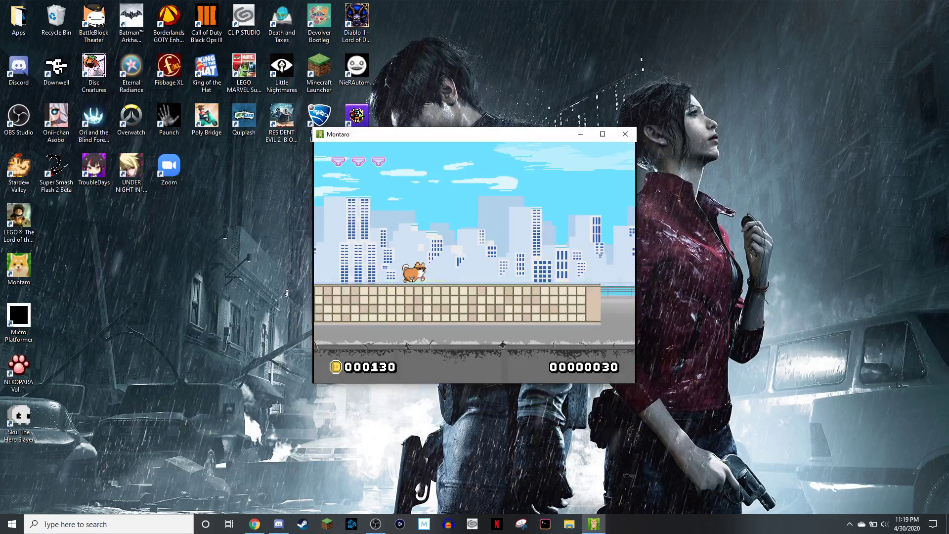
pyautogui.press('space')
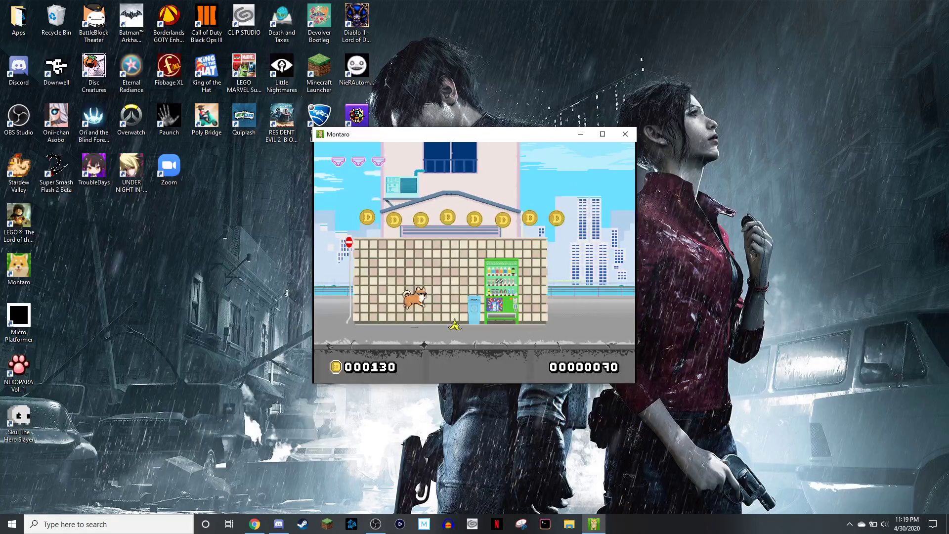
pyautogui.press('space')
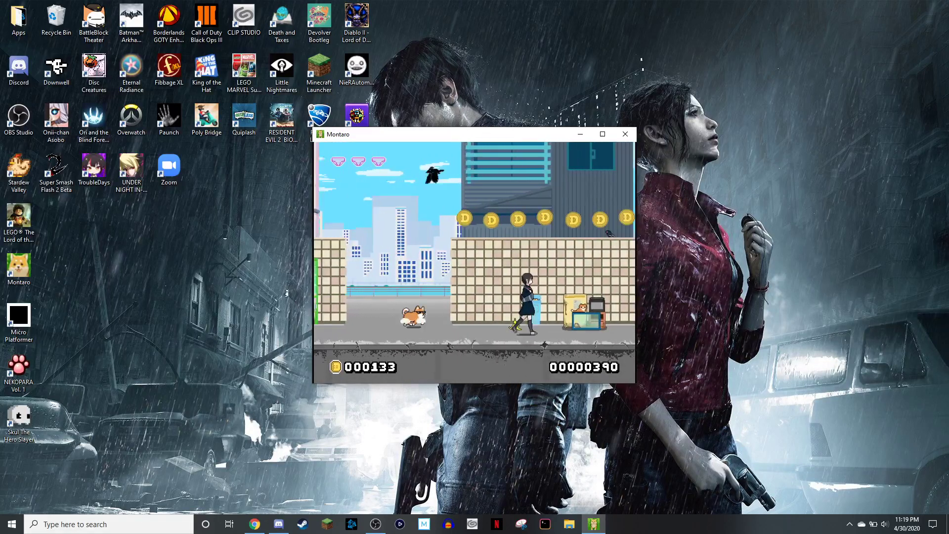
pyautogui.press('space')
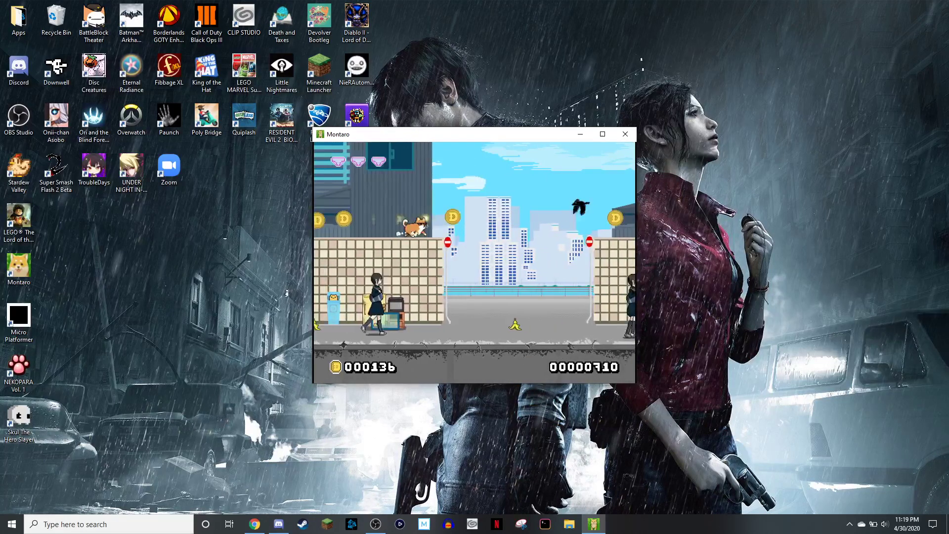
pyautogui.press('space')
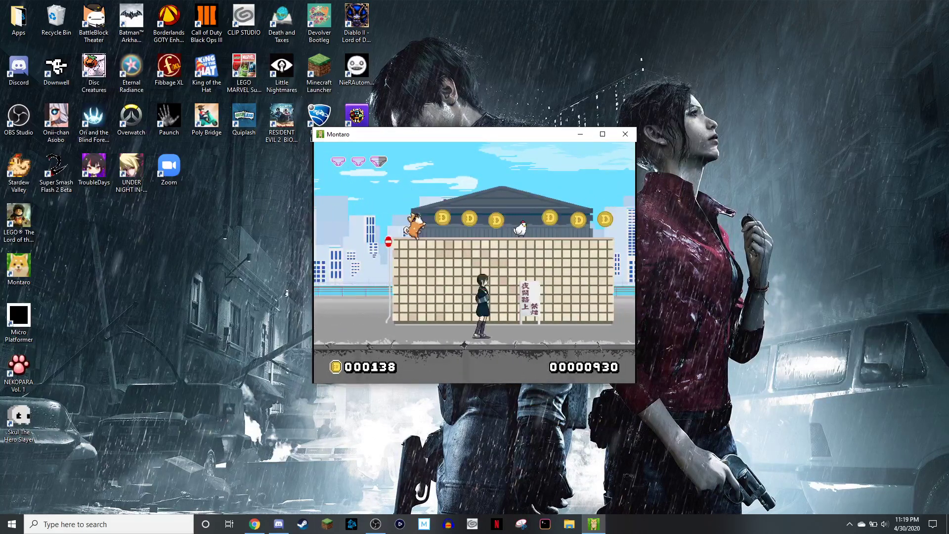
pyautogui.press('space')
pyautogui.press('space')
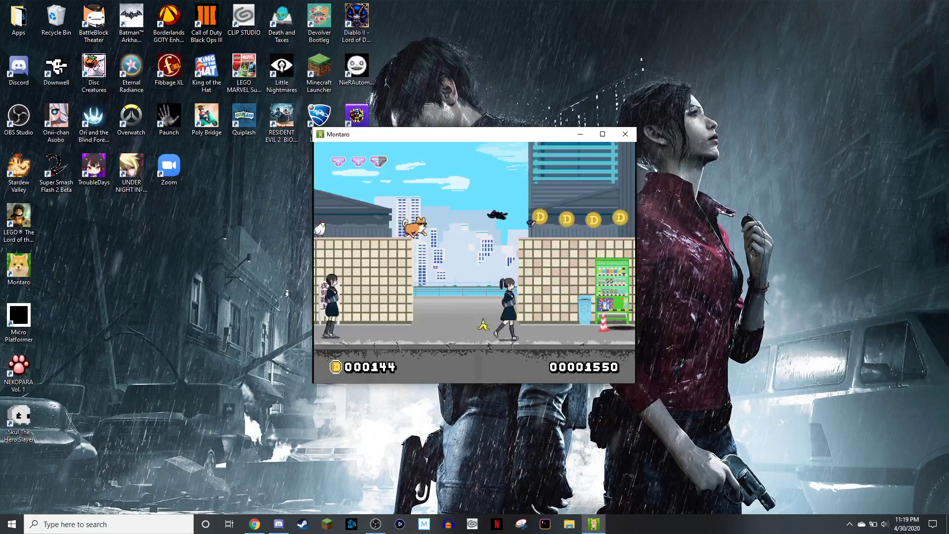
# Leap across wall gaps and buildings for coins until the run ends at 4463.
pyautogui.press('space')
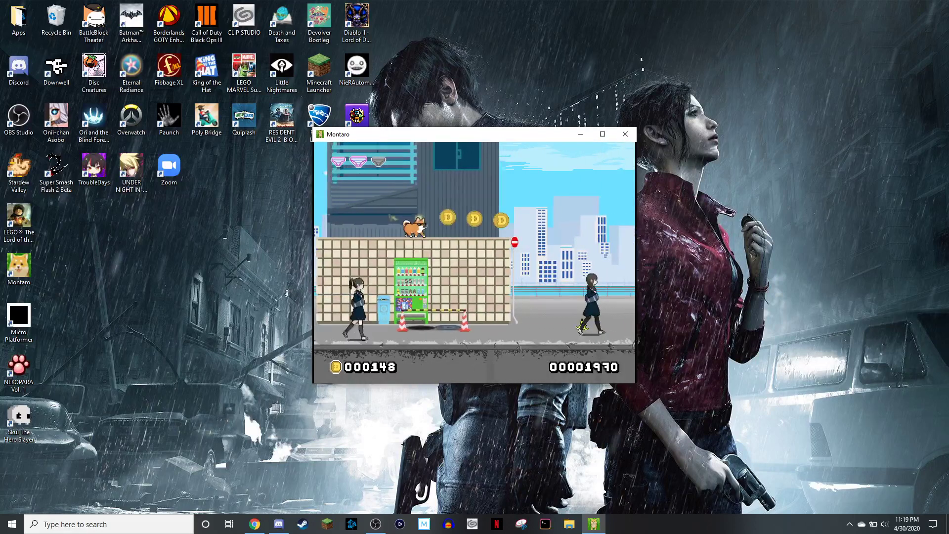
pyautogui.press('space')
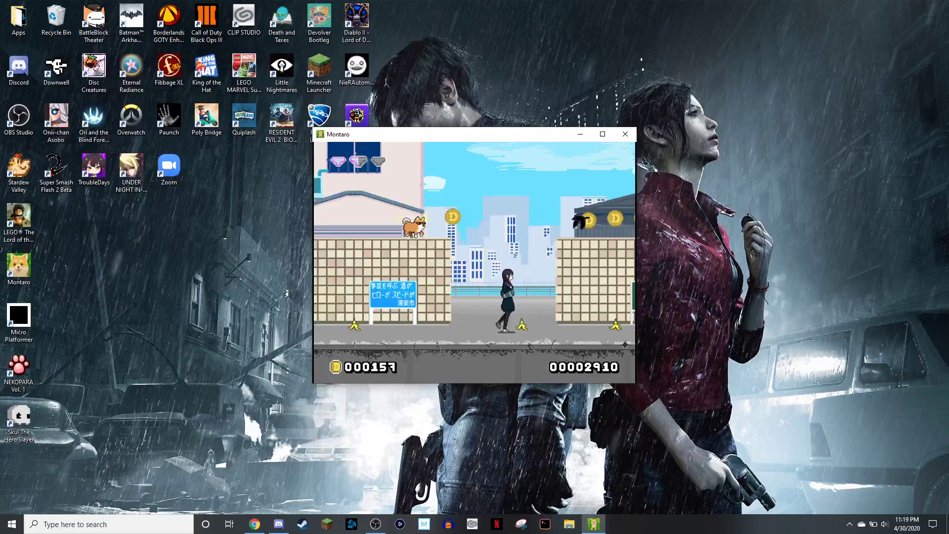
pyautogui.press('space')
pyautogui.press('space')
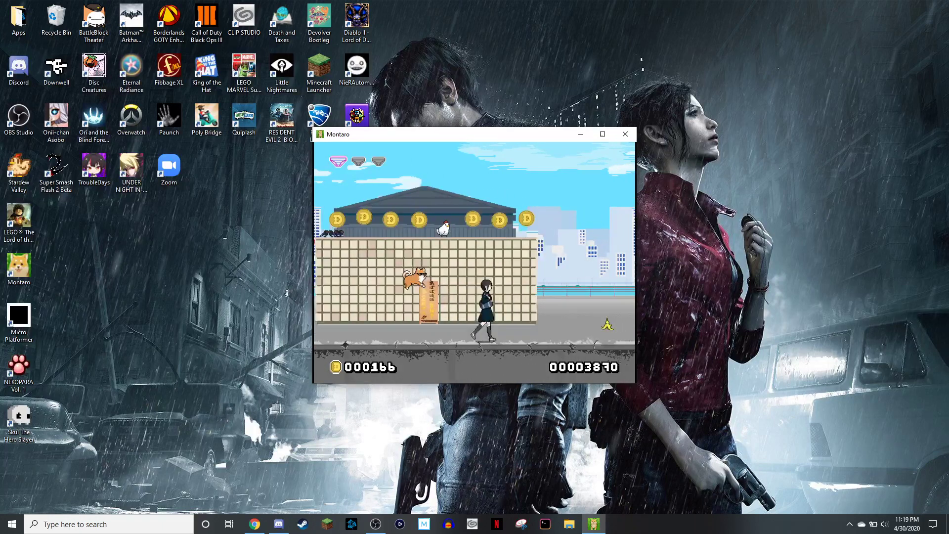
pyautogui.press('space')
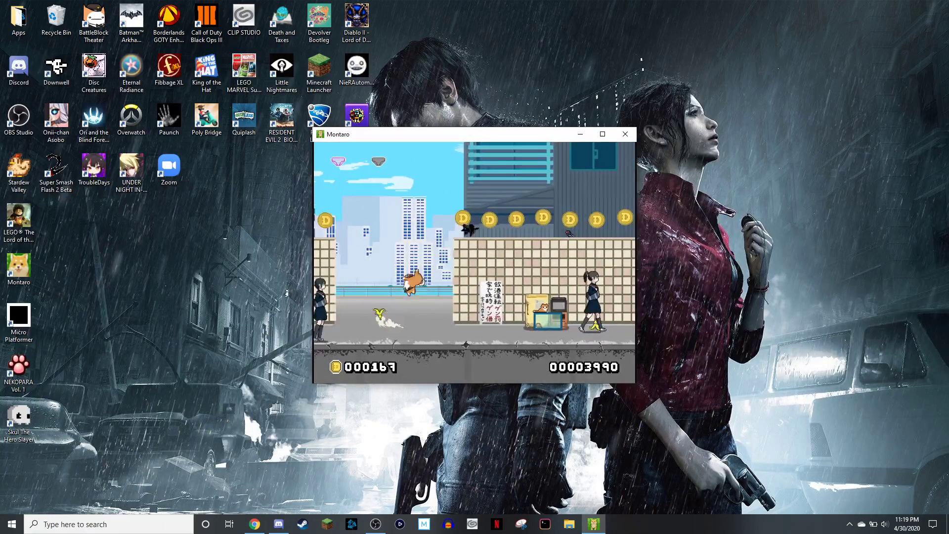
pyautogui.press('space')
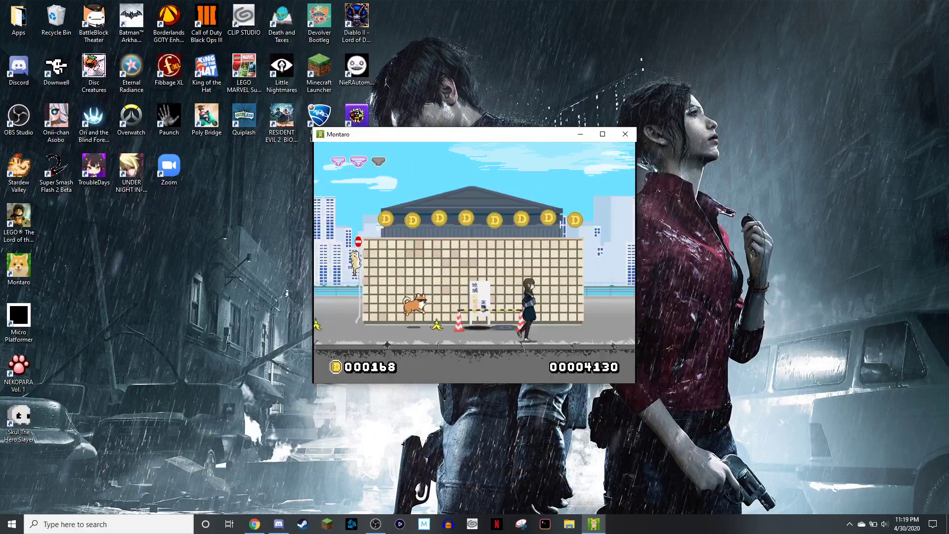
pyautogui.press('space')
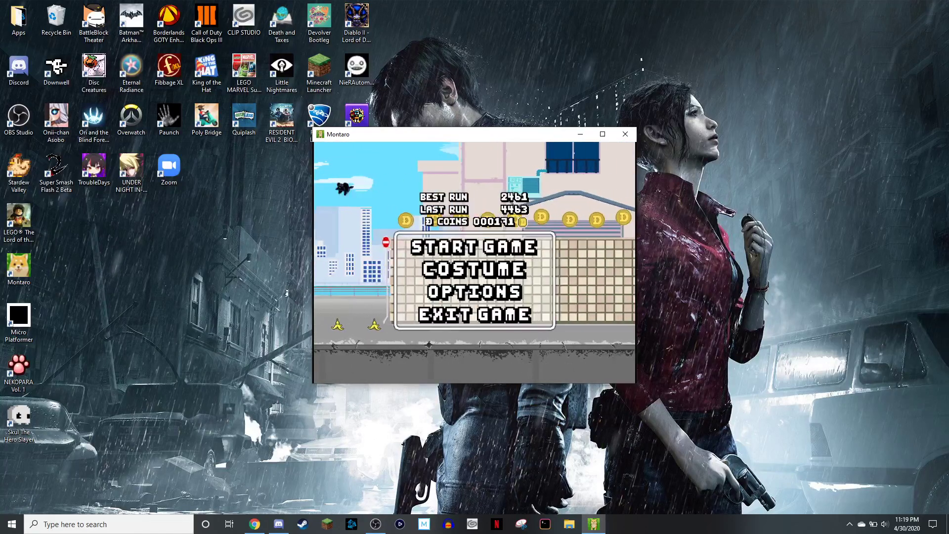
# Start the next run from the title menu, with coins still at 171.
pyautogui.press('Return')
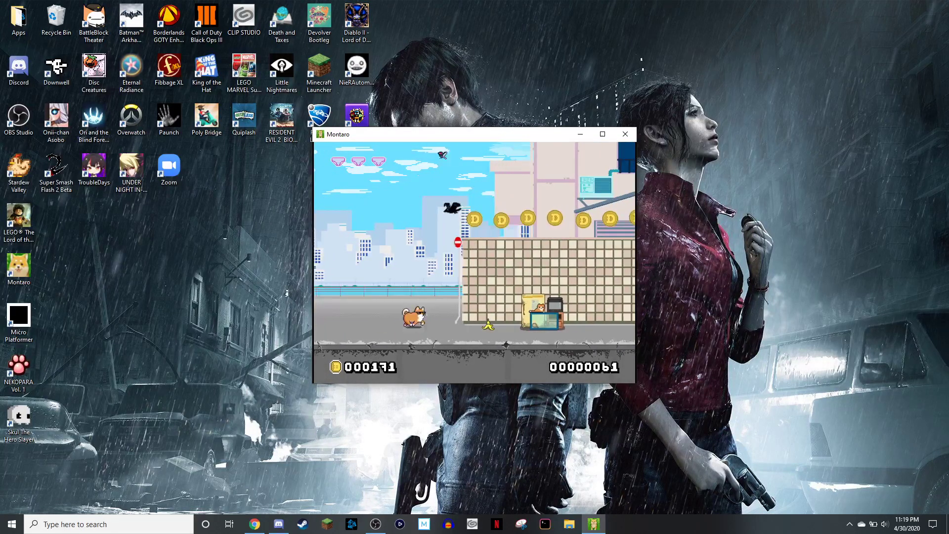
# Jump near the box and from the ground to collect coins.
pyautogui.press('space')
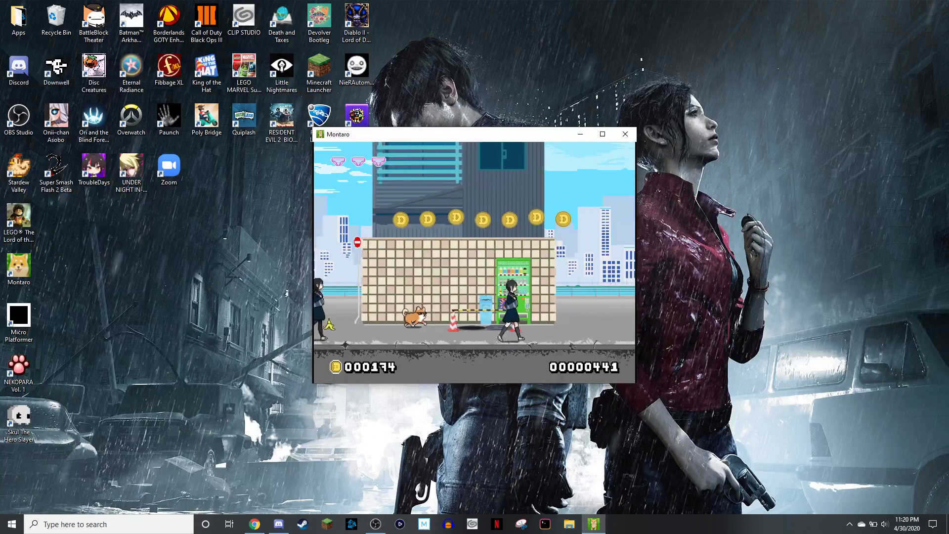
pyautogui.press('space')
pyautogui.press('space')
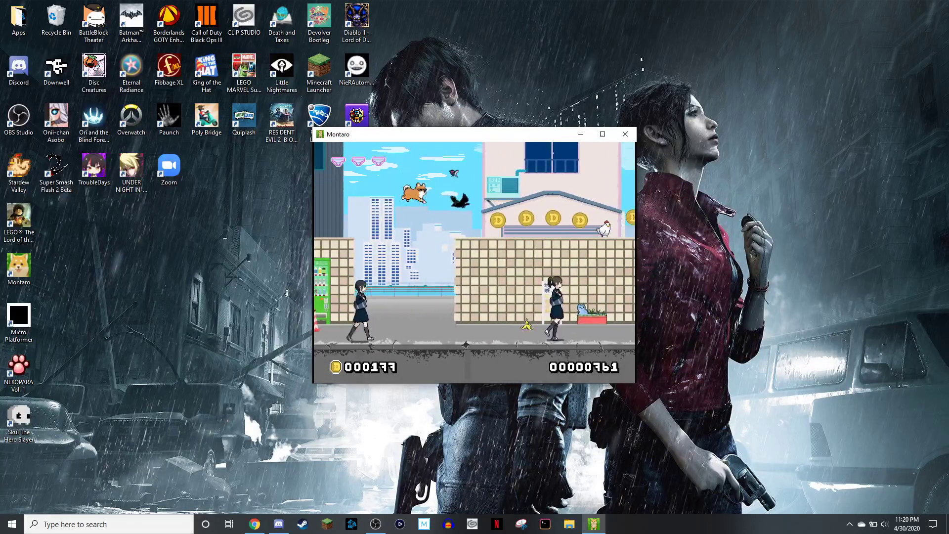
pyautogui.press('space')
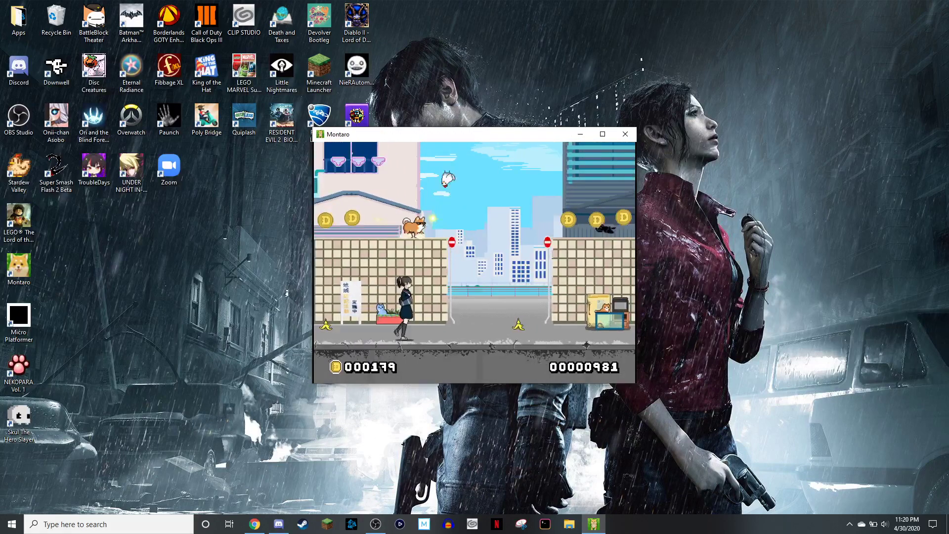
pyautogui.press('space')
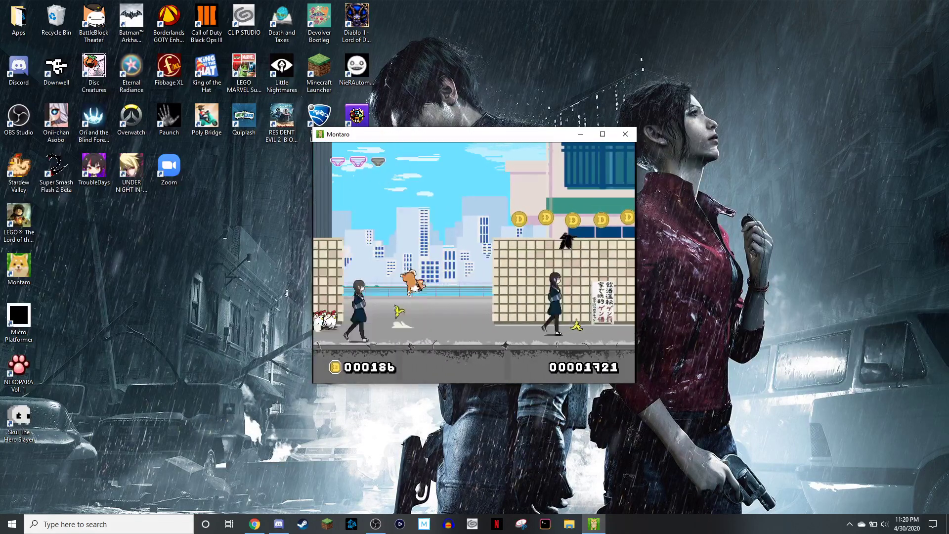
pyautogui.press('space')
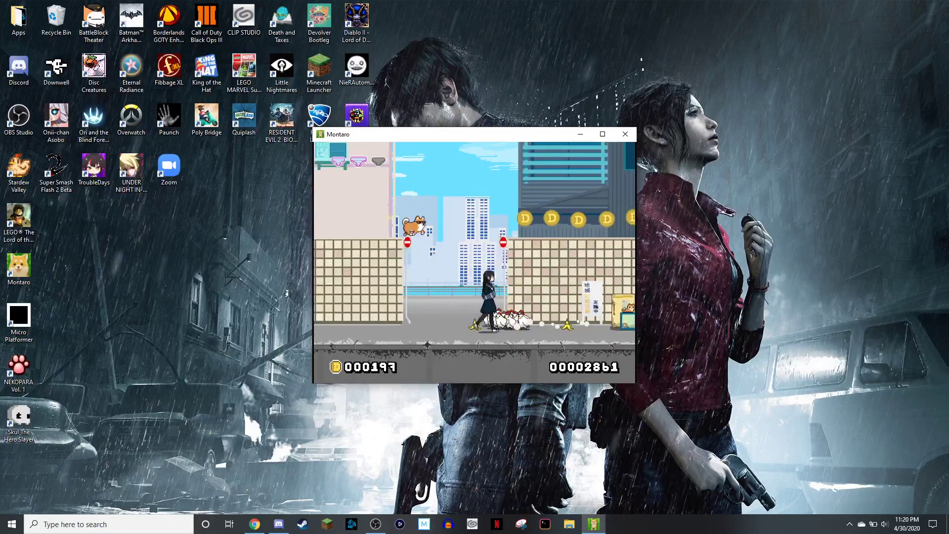
# Leap onto the wall tops and upper ledge, collecting the coins along them.
pyautogui.press('space')
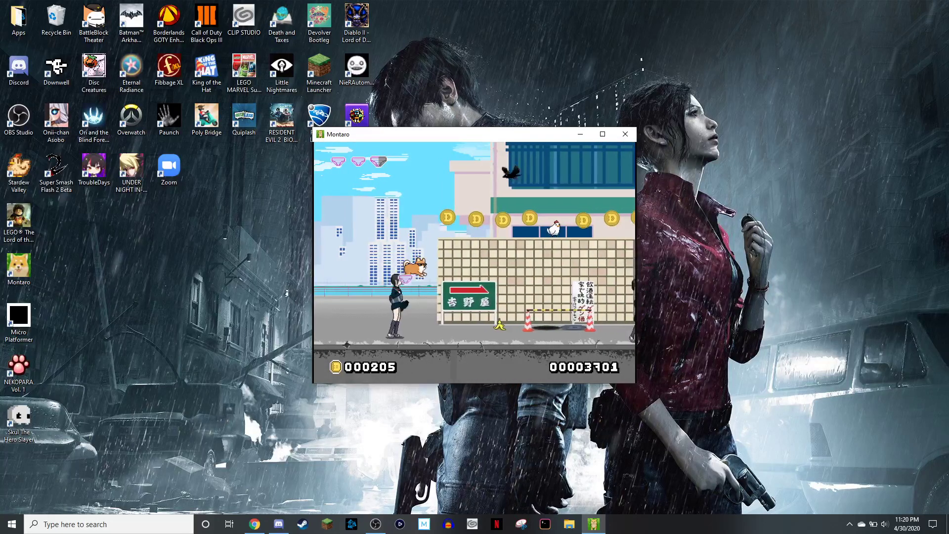
pyautogui.press('space')
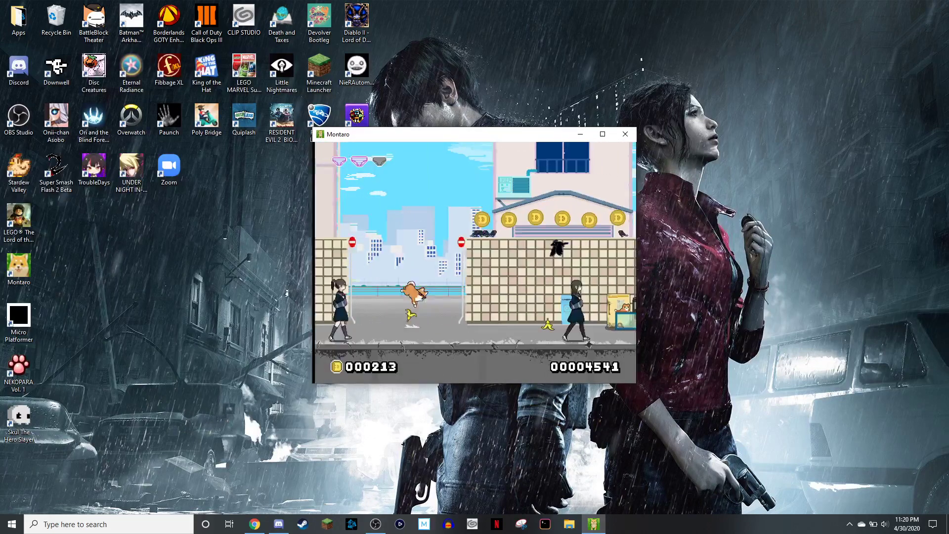
pyautogui.press('space')
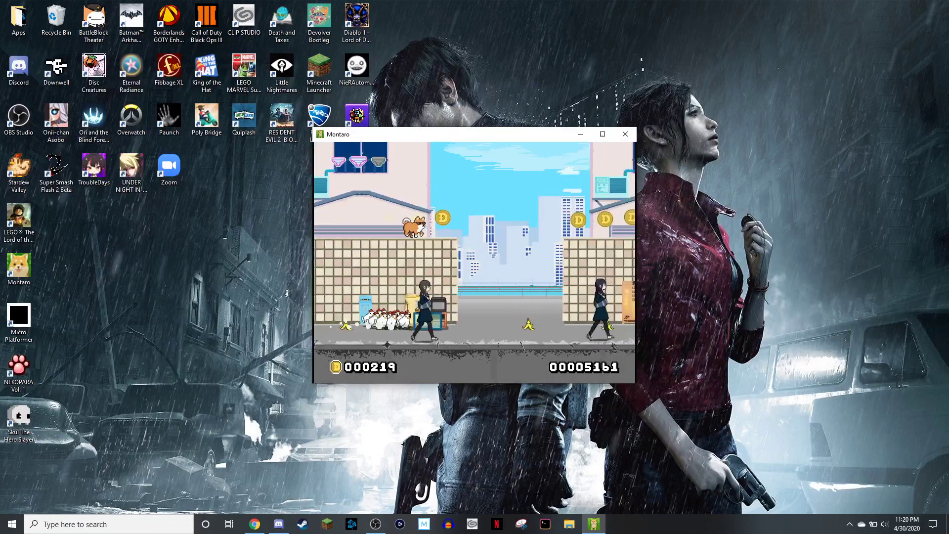
pyautogui.press('space')
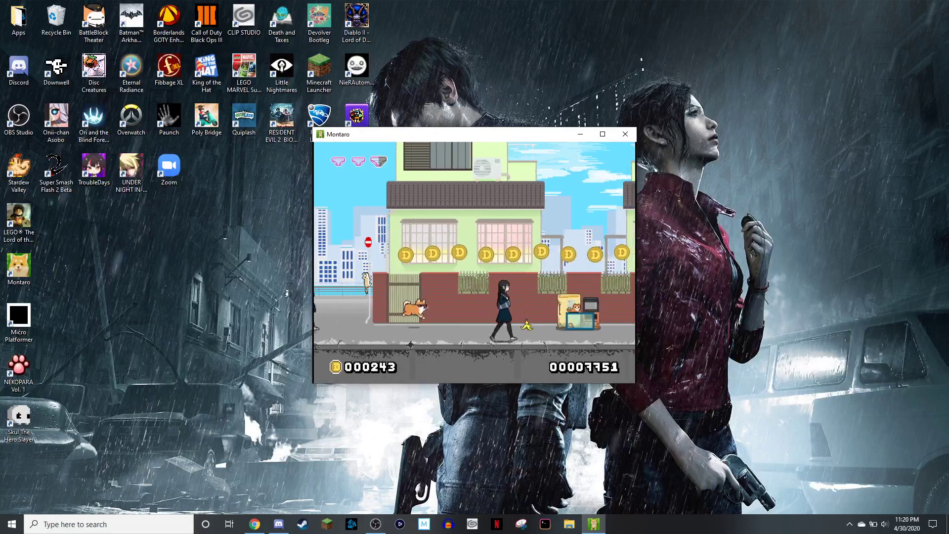
# Jump along the fence and over street obstacles and chickens until the run ends at 11771.
pyautogui.press('space')
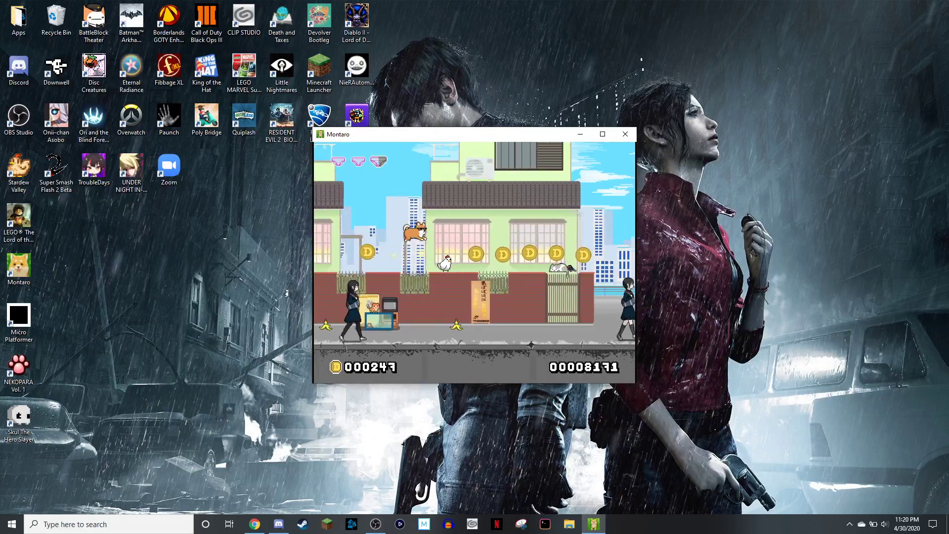
pyautogui.press('space')
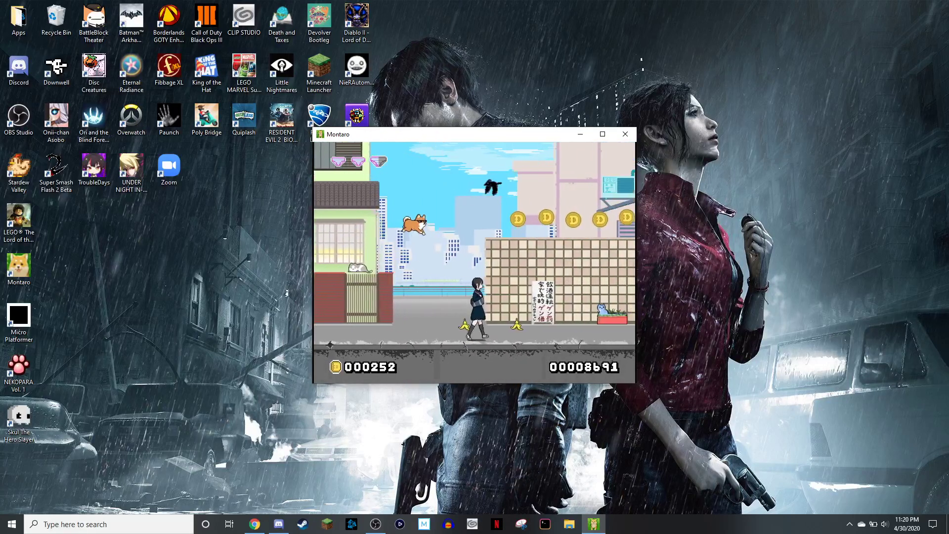
pyautogui.press('space')
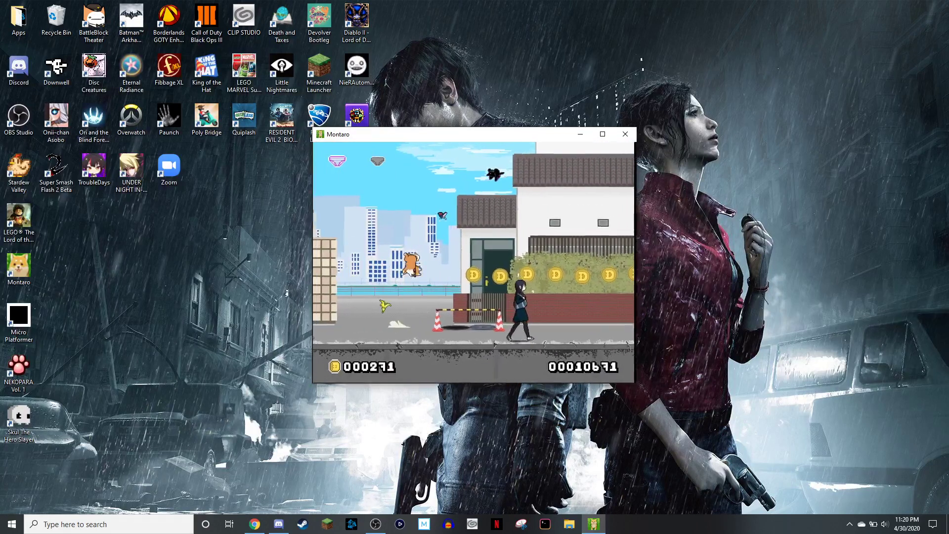
pyautogui.press('space')
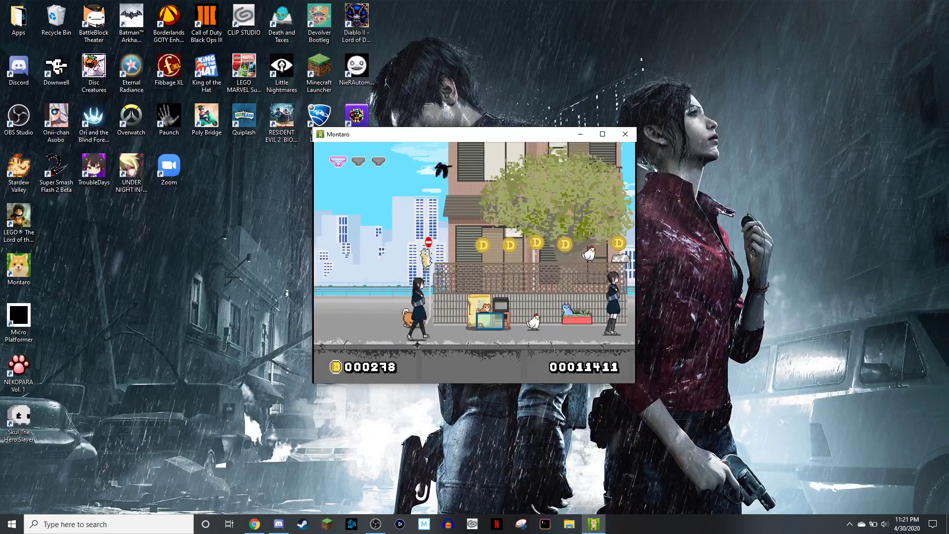
pyautogui.press('space')
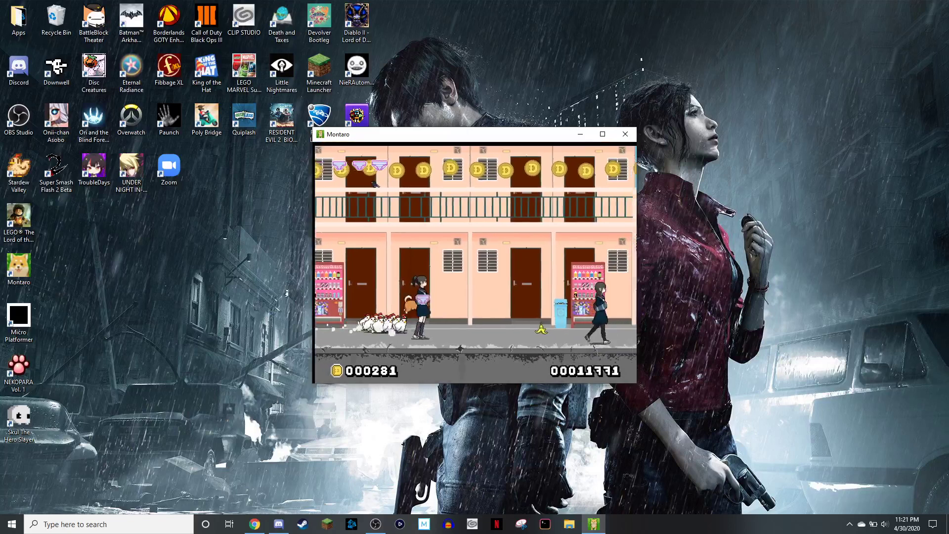
pyautogui.press('space')
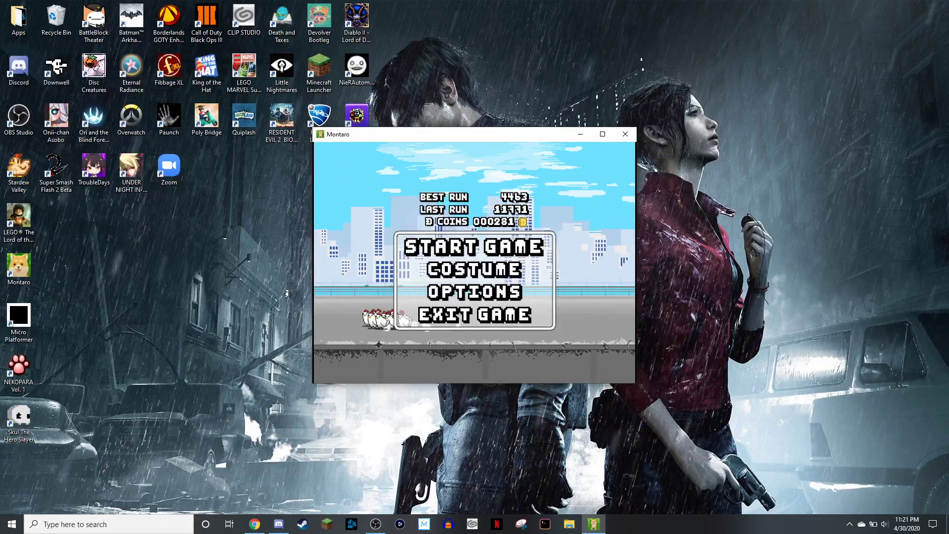
# Start a third run from the main menu, with coins at 281.
pyautogui.press('Return')
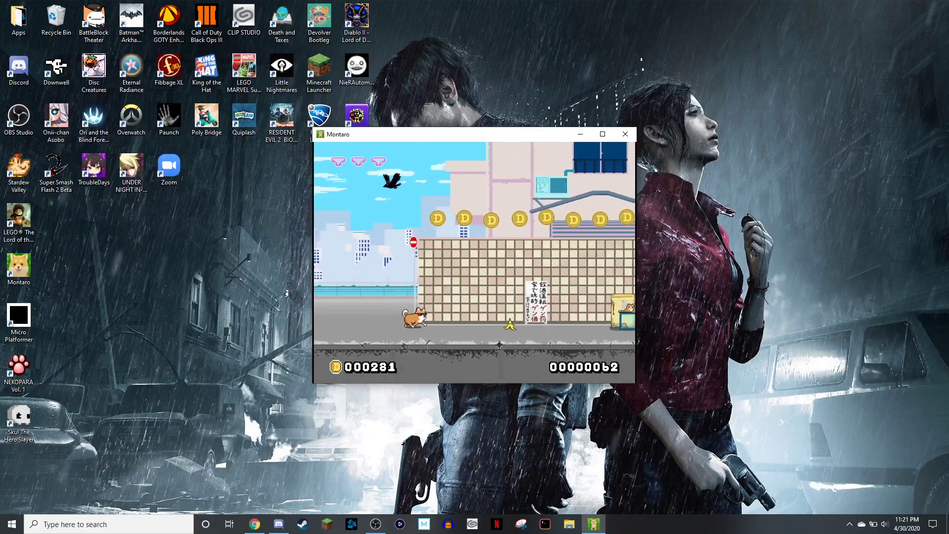
# Jump toward the wall coins, restart after crashing, and hop the street banana.
pyautogui.press('space')
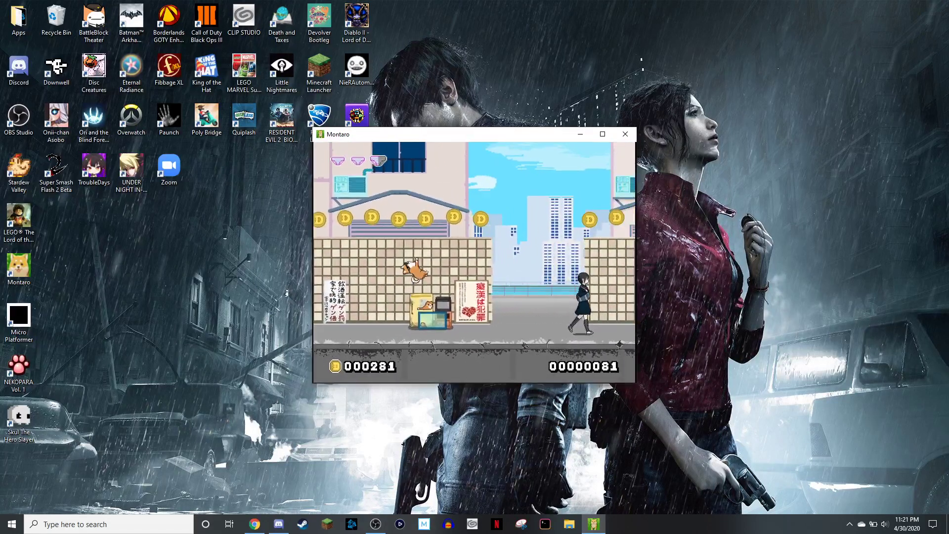
pyautogui.press('space')
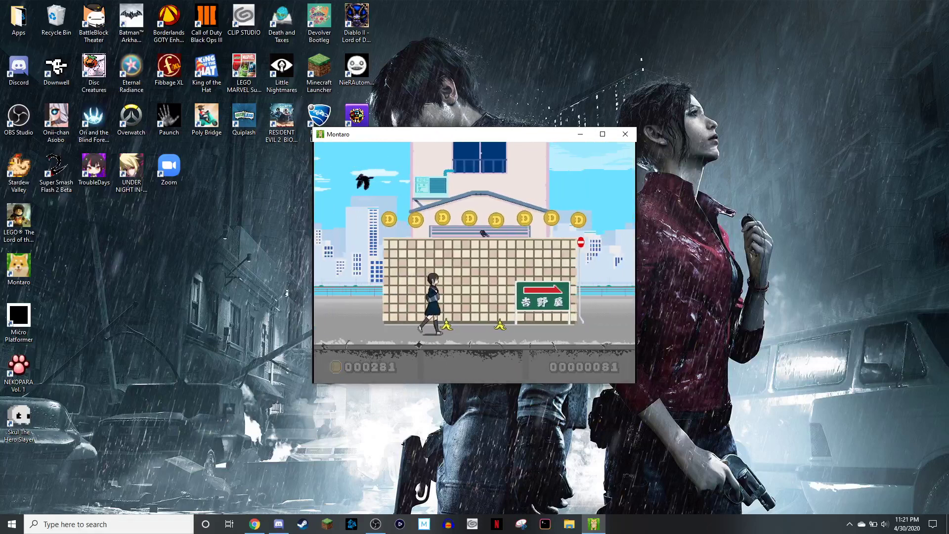
pyautogui.press('space')
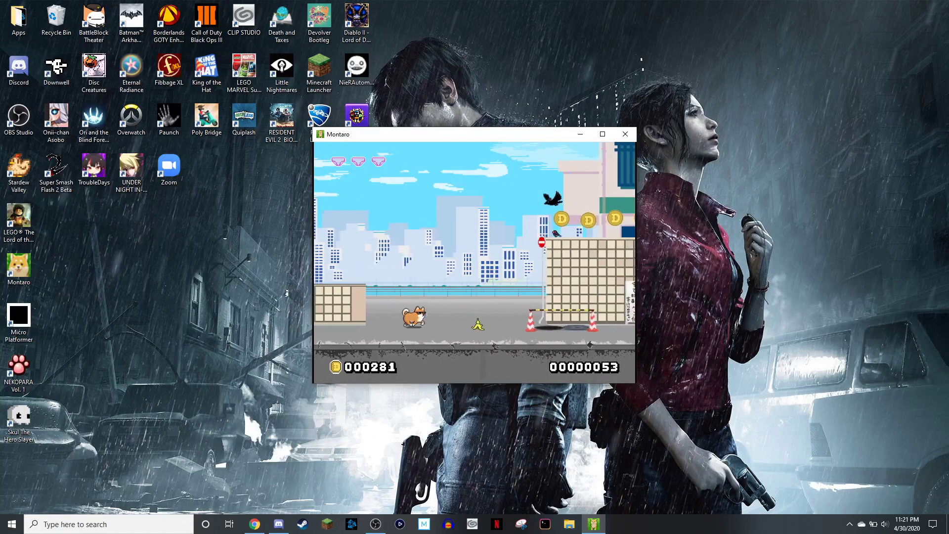
pyautogui.press('space')
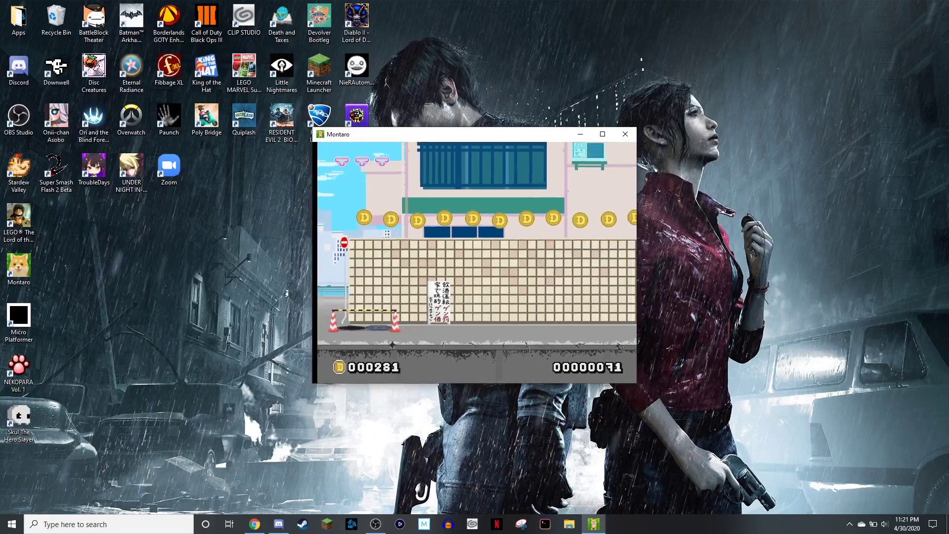